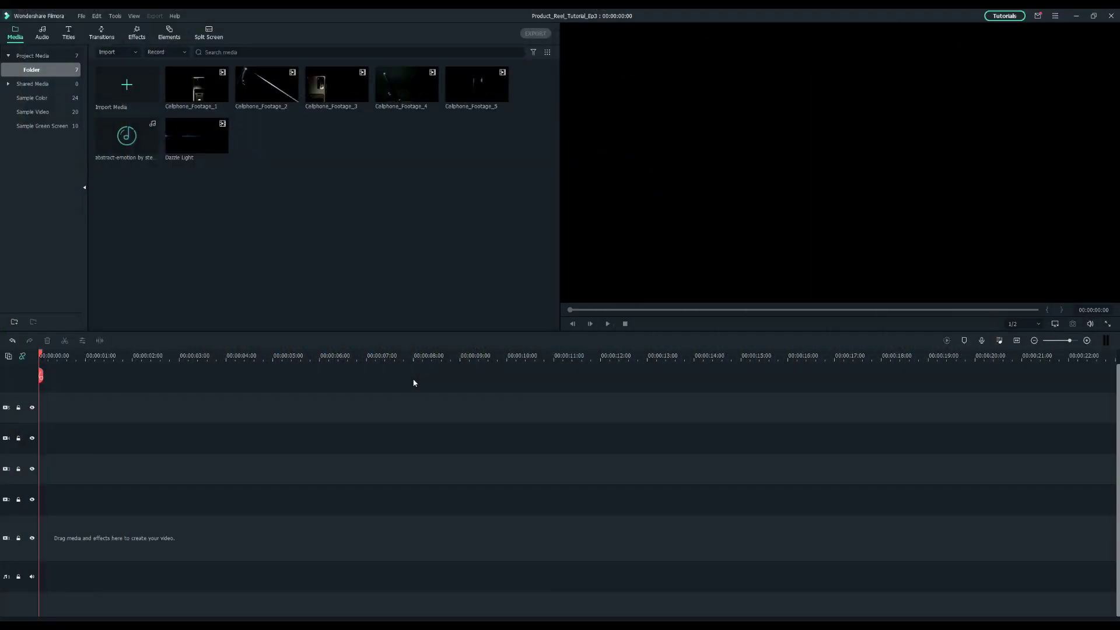
# Place the music on the audio track, cut it to end at 00:00:18:08, and play it back
pyautogui.moveTo(138, 428); pyautogui.dragTo(53, 533)
pyautogui.click(896, 357)
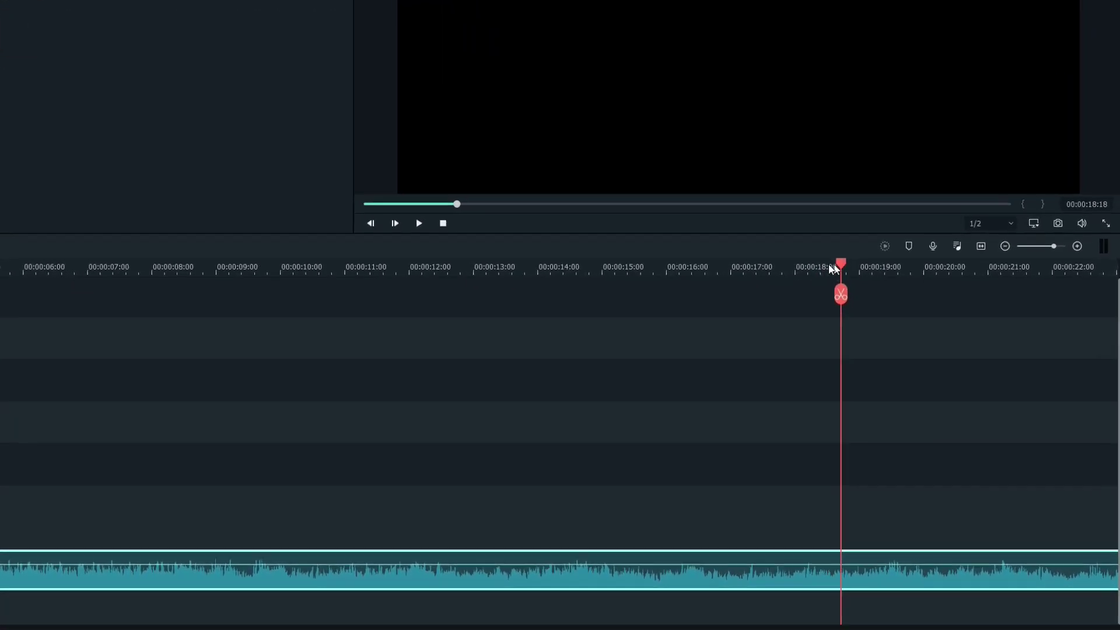
pyautogui.press('Delete')
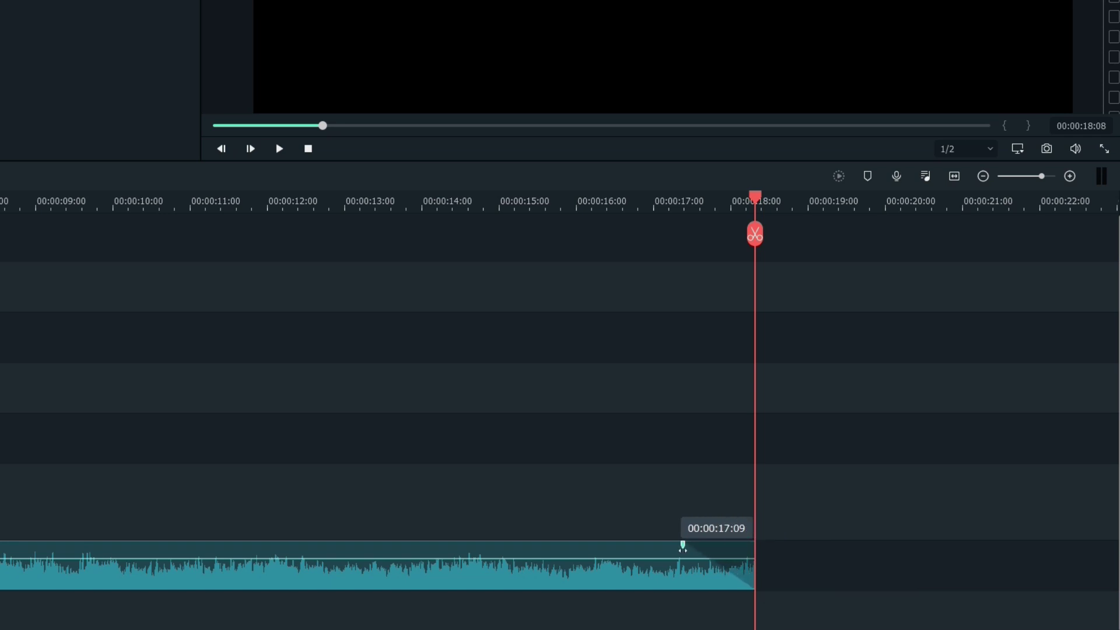
pyautogui.press('space')
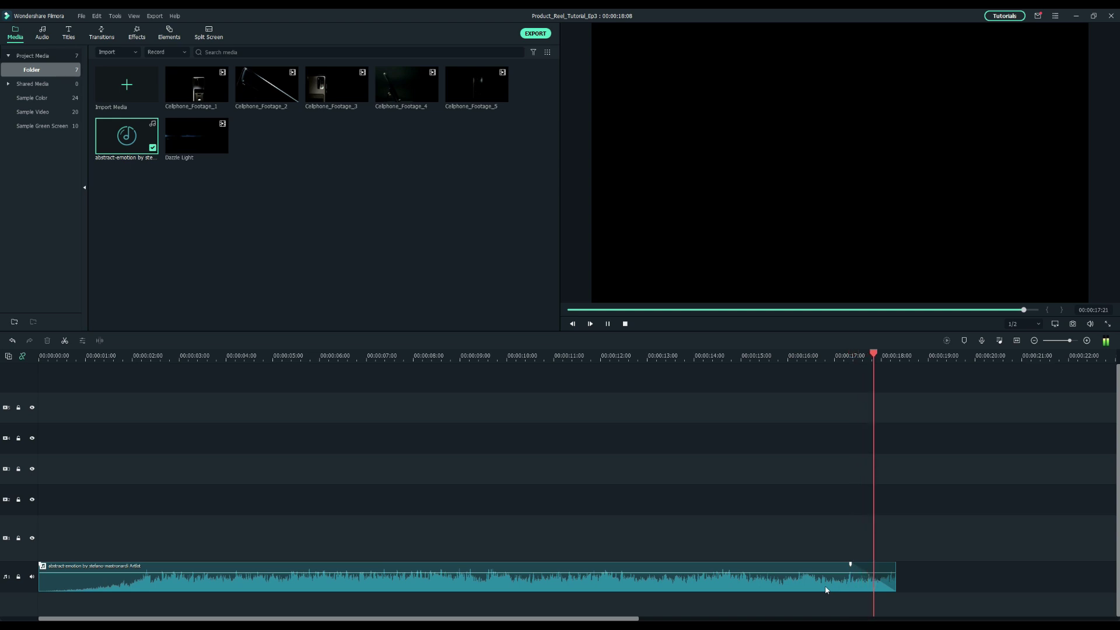
# Preview the second, third and fourth Cellphone_Footage clips in the media library
pyautogui.moveTo(251, 72)
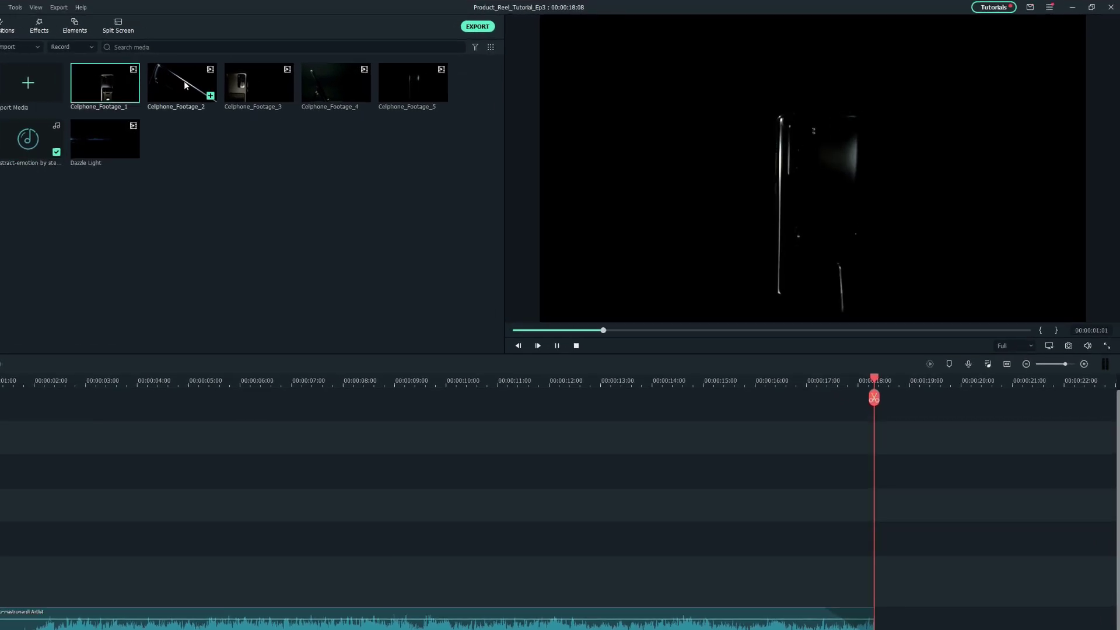
pyautogui.click(184, 80)
pyautogui.click(265, 82)
pyautogui.click(343, 81)
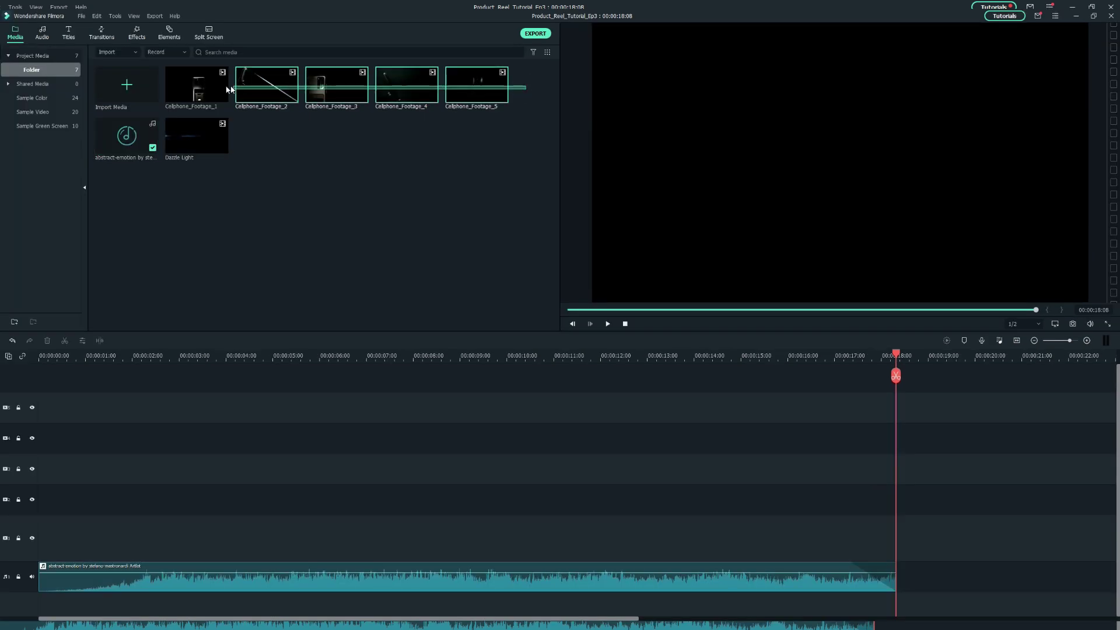
# Drop all five phone clips onto video track 1 and scrub through them from 2.5 to 13 seconds
pyautogui.moveTo(461, 59); pyautogui.dragTo(2, 589)
pyautogui.moveTo(37, 546); pyautogui.dragTo(39, 537)
pyautogui.click(162, 355)
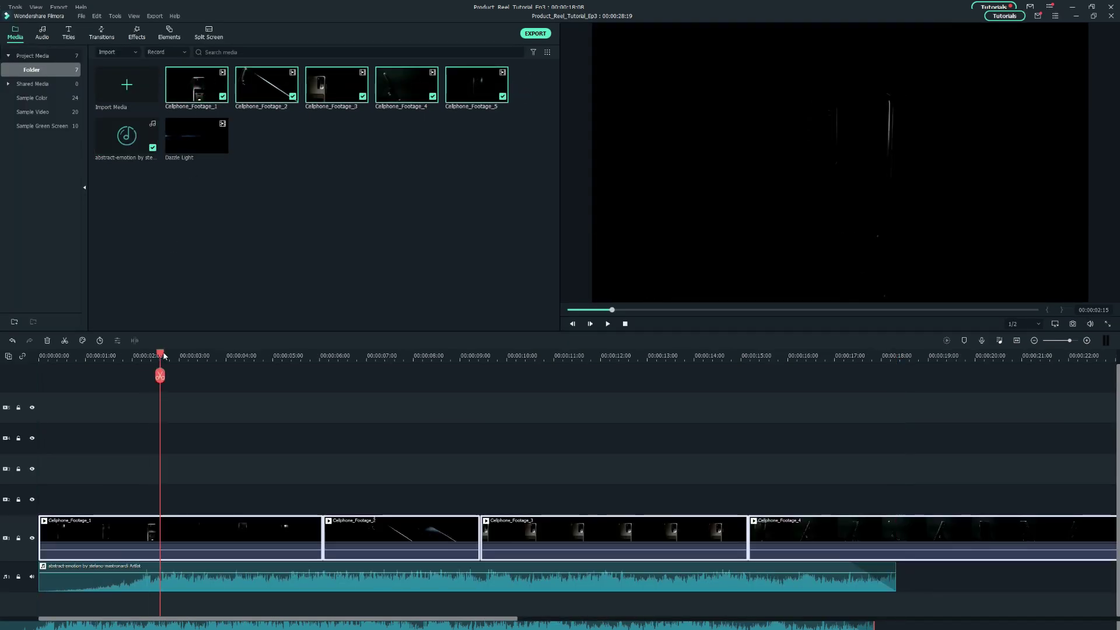
pyautogui.moveTo(260, 376); pyautogui.dragTo(701, 377)
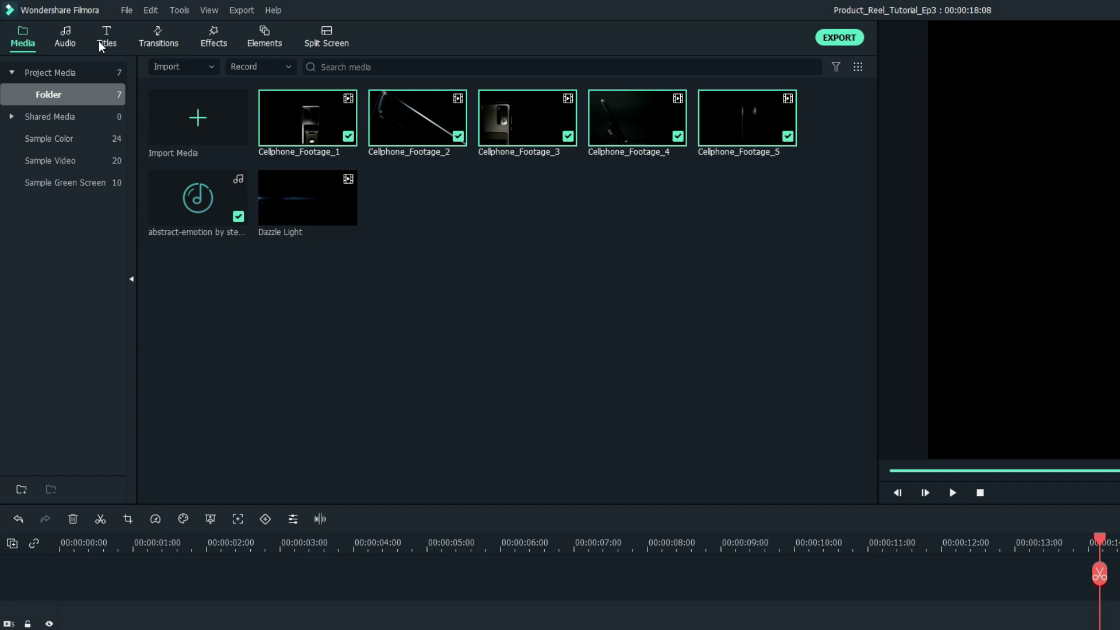
# Search the Titles library for 'galaxy' to find Galaxy Pack Title 2
pyautogui.click(101, 40)
pyautogui.click(185, 68)
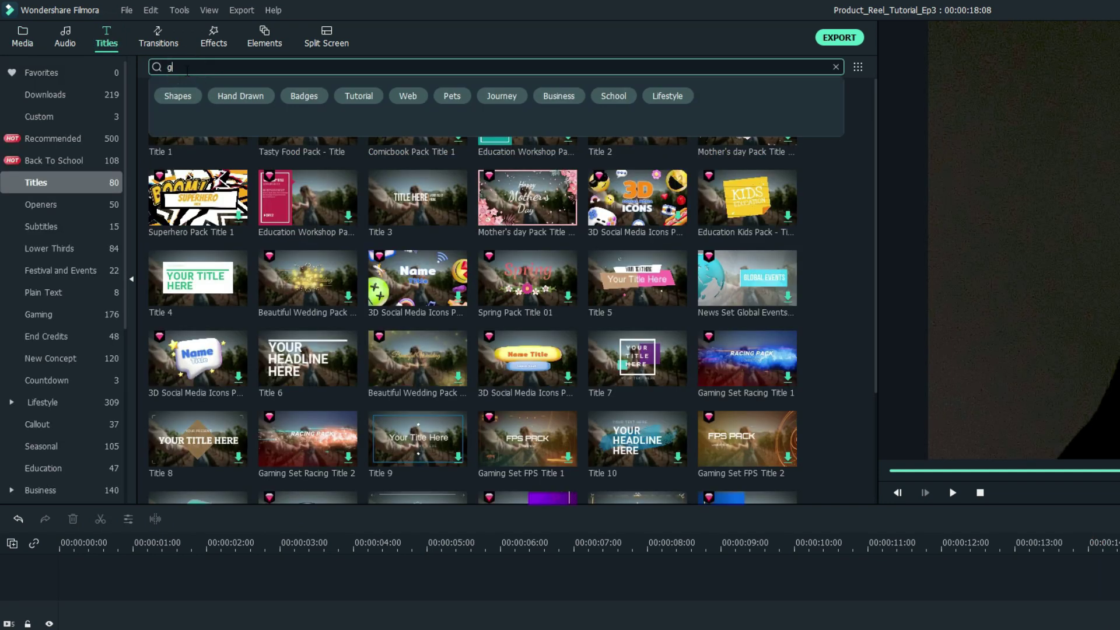
pyautogui.write('galaxy')
pyautogui.press('Return')
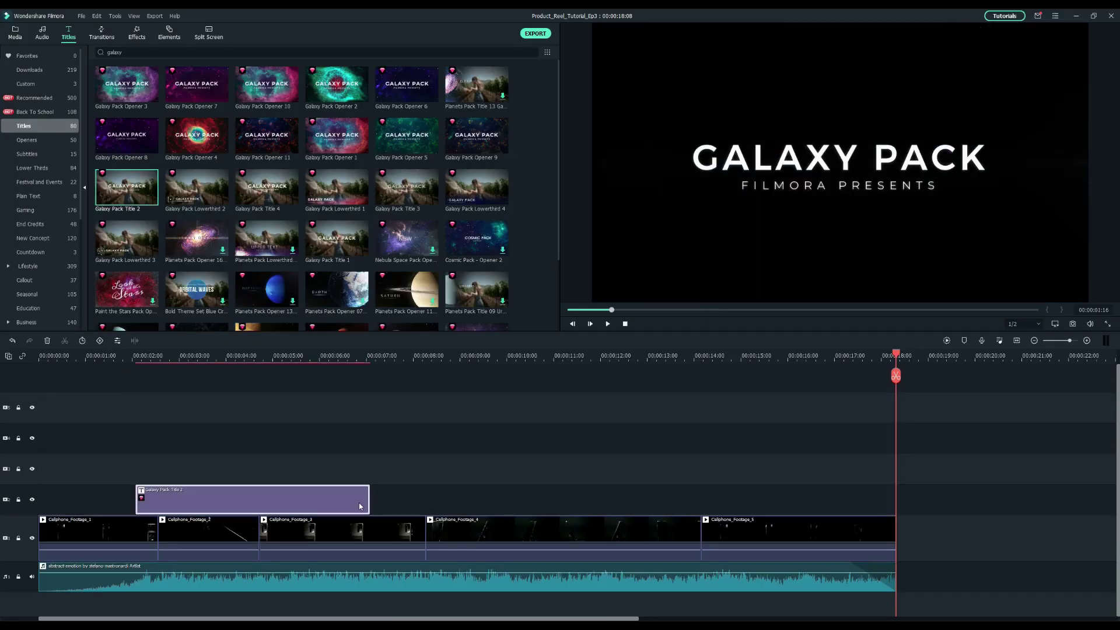
# Search 'variety opener', add Opener Variety Pack Opener 10 above the clips, and shorten its end
pyautogui.write('variety opener')
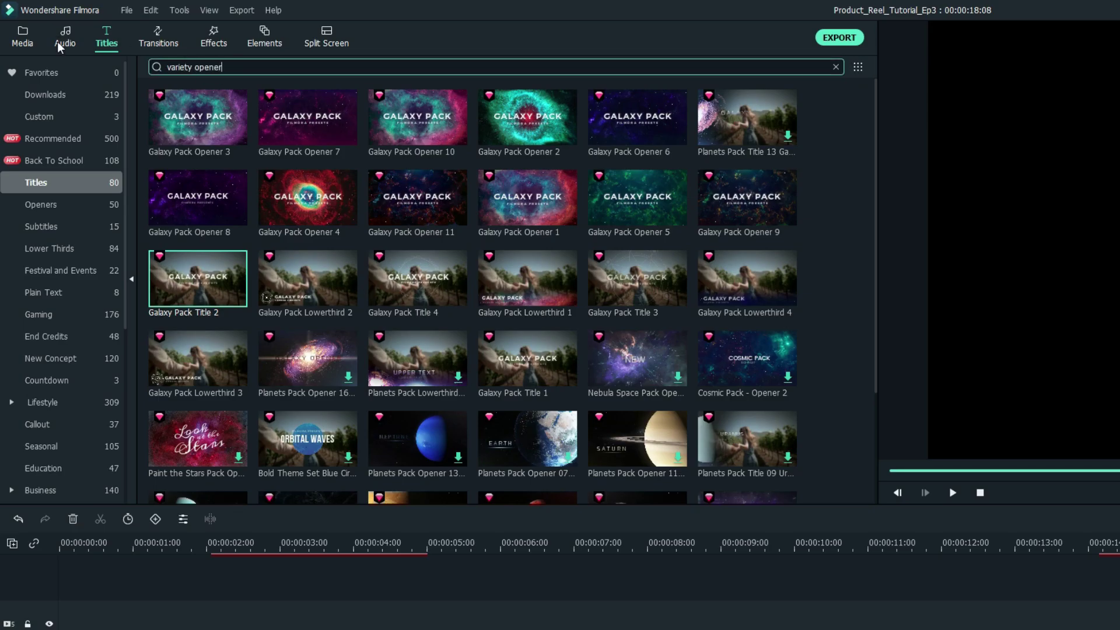
pyautogui.press('Return')
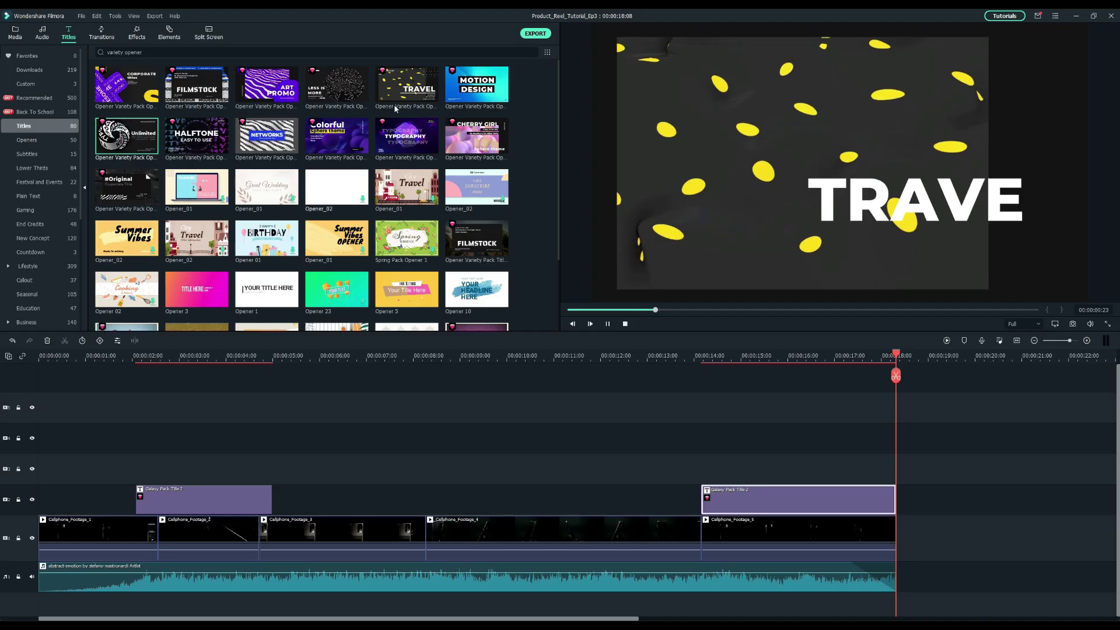
pyautogui.moveTo(608, 202); pyautogui.dragTo(279, 500)
pyautogui.moveTo(503, 497); pyautogui.dragTo(700, 497)
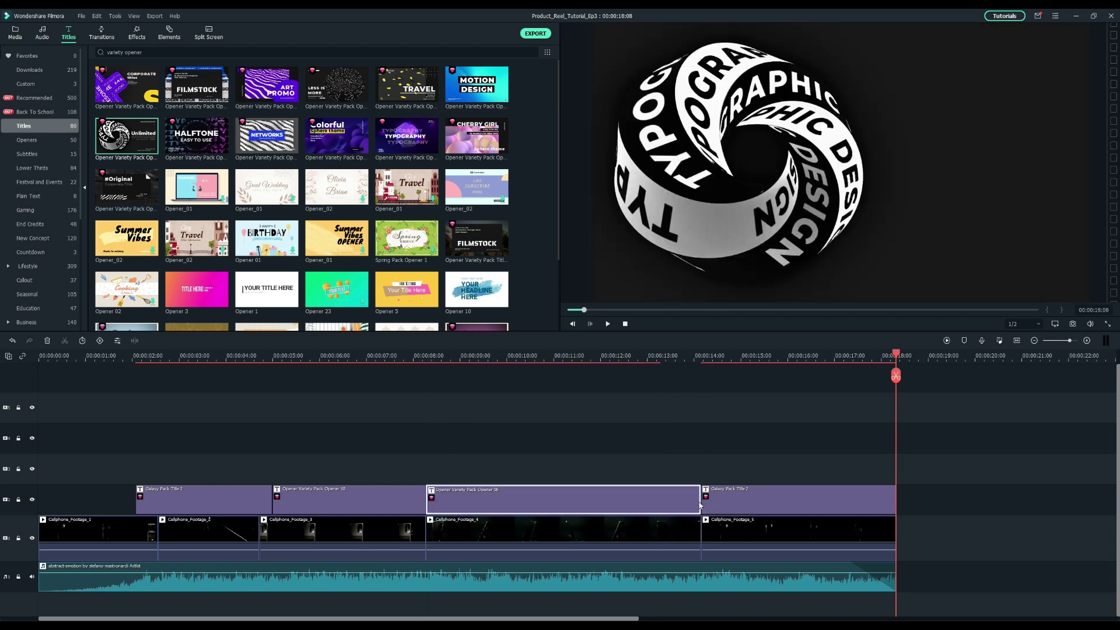
# Change the Galaxy Pack Title 2 font size and edit Opener 08's text in Advanced Text Edit
pyautogui.doubleClick(221, 493)
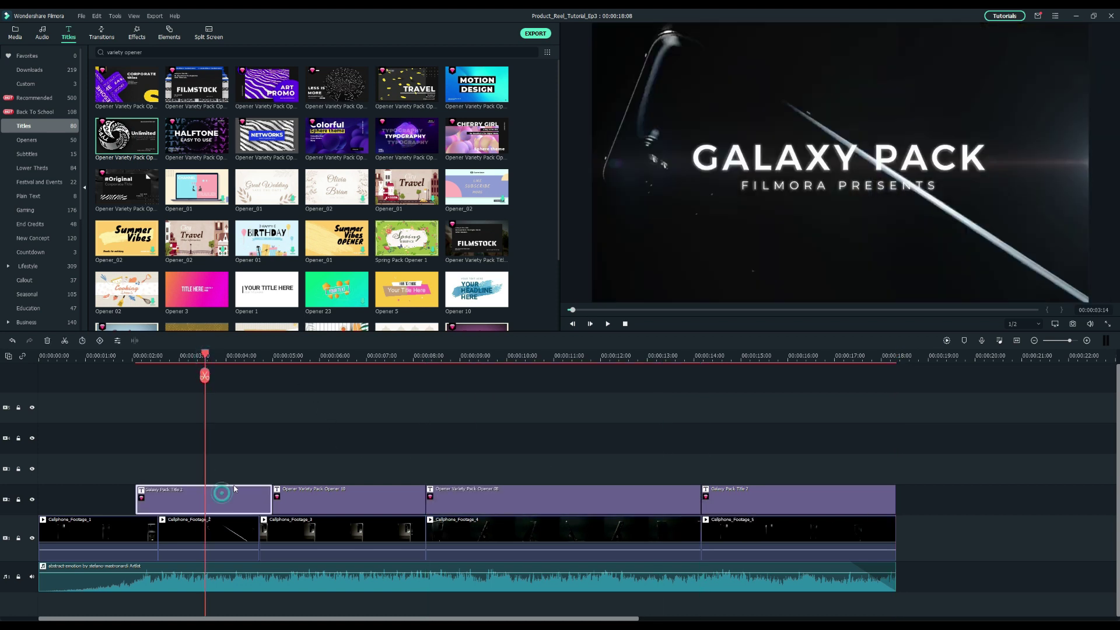
pyautogui.click(252, 80)
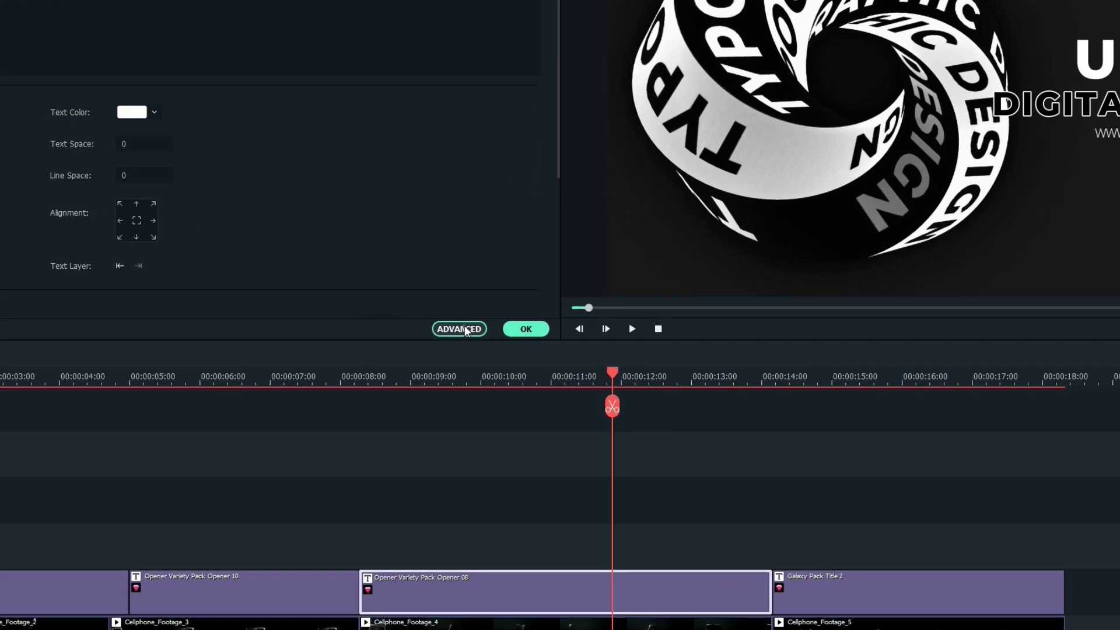
pyautogui.click(465, 329)
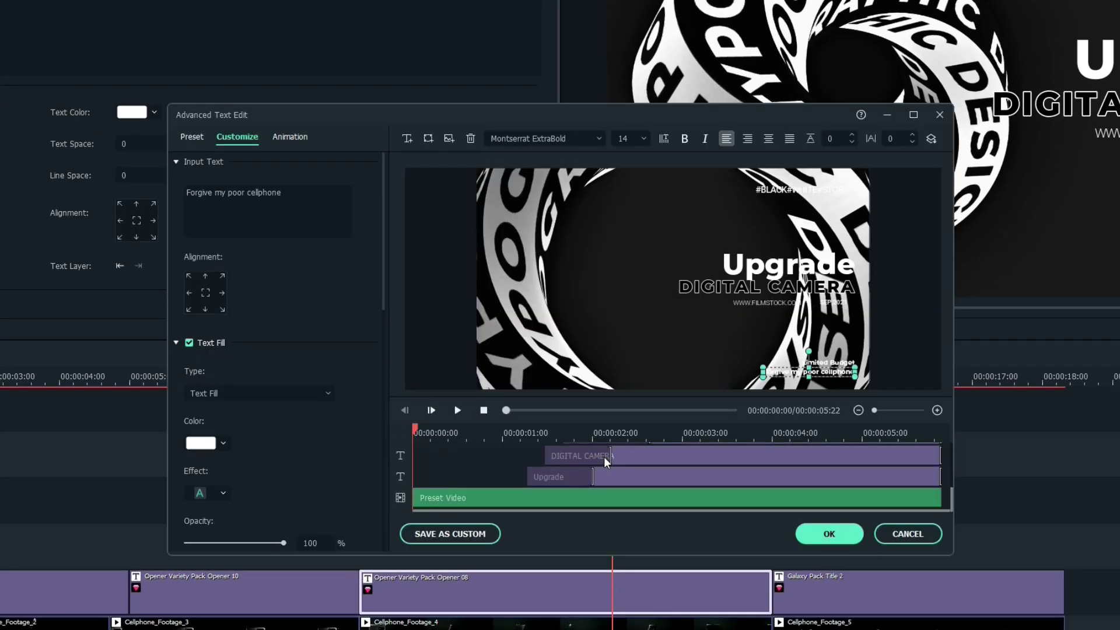
pyautogui.click(472, 500)
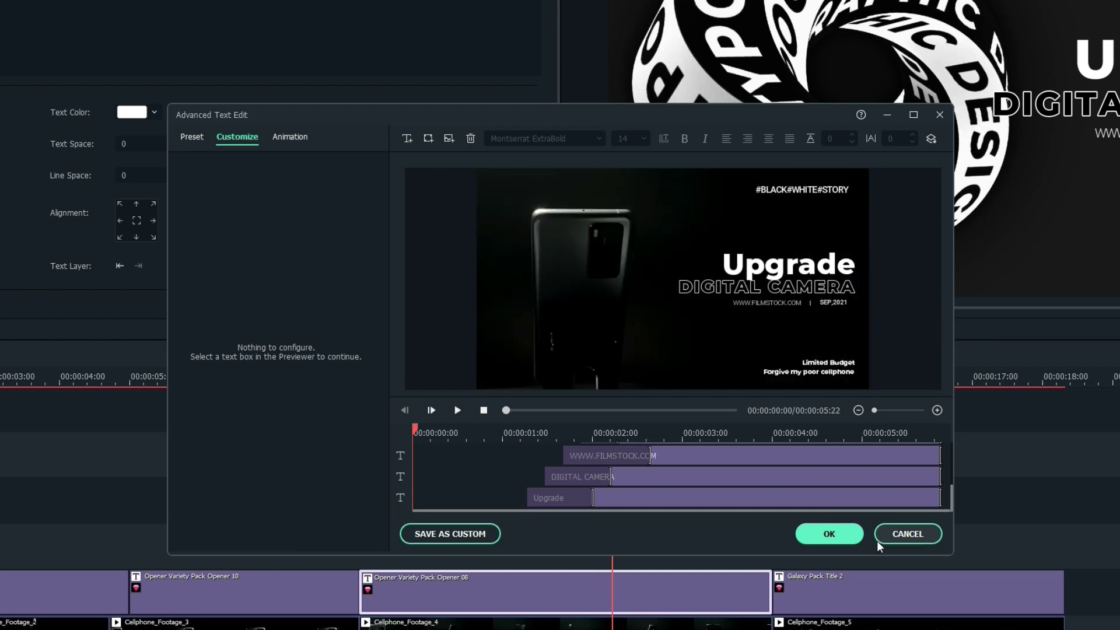
pyautogui.click(829, 533)
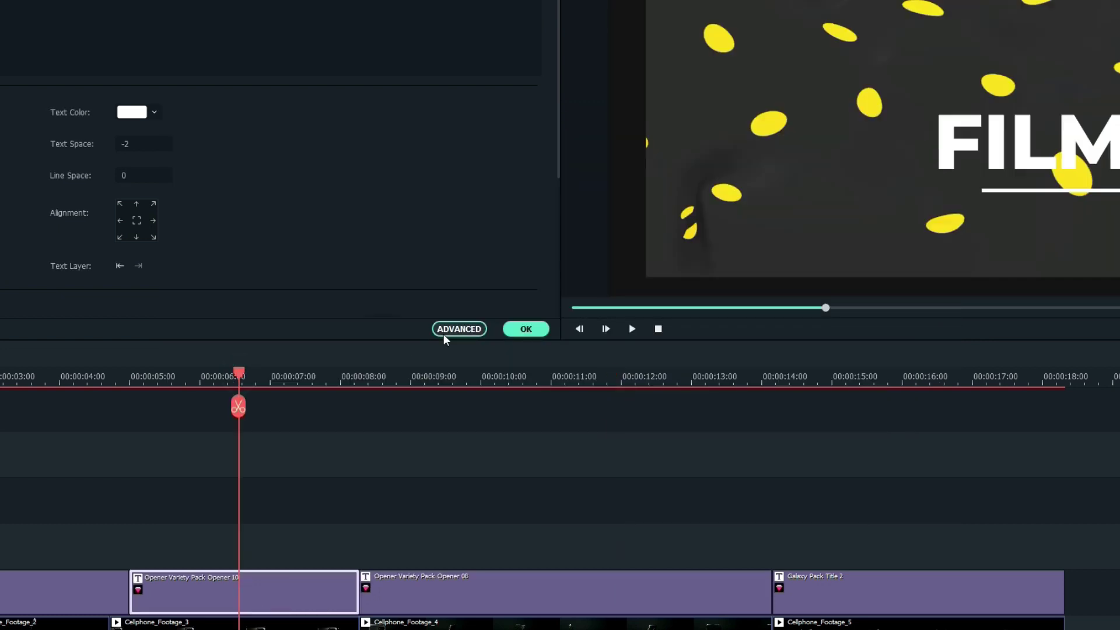
# Confirm the Opener 08 'Upgrade DIGITAL CAMERA' text edits and return to the Titles library
pyautogui.click(459, 329)
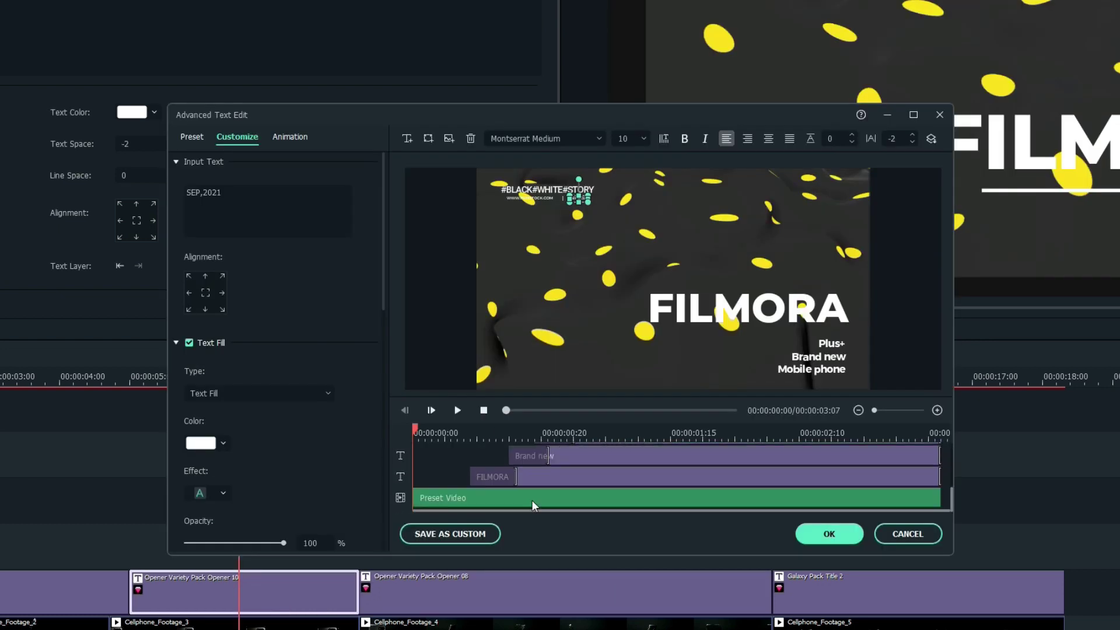
pyautogui.click(531, 499)
pyautogui.click(829, 534)
pyautogui.click(681, 408)
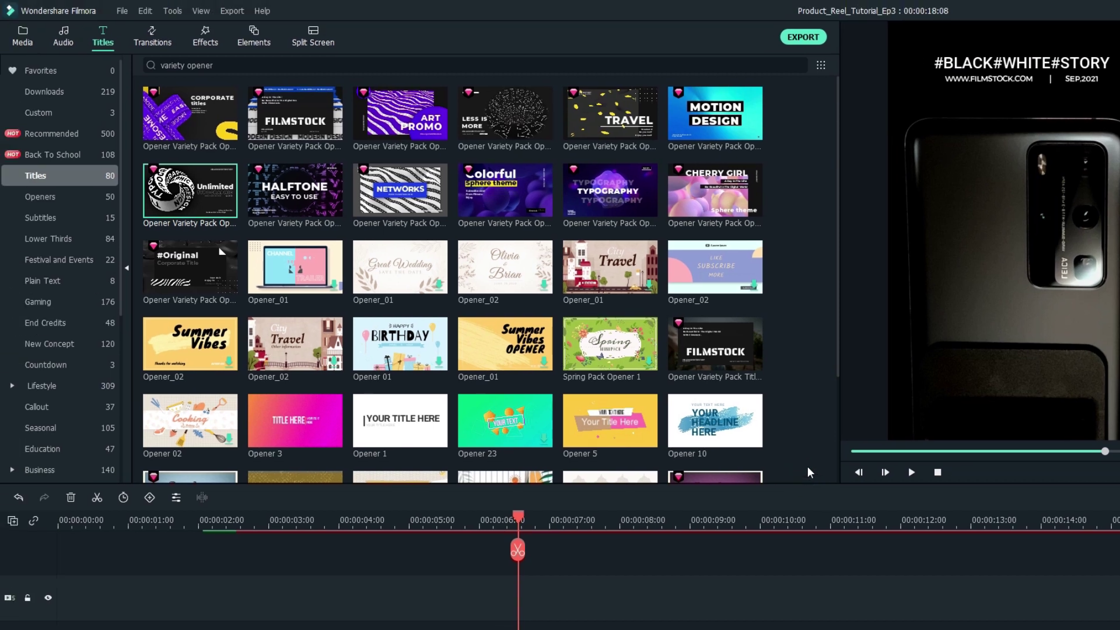
# Search transitions for 'action' and place Action Pack Transition 3 before the closing Galaxy title
pyautogui.click(152, 42)
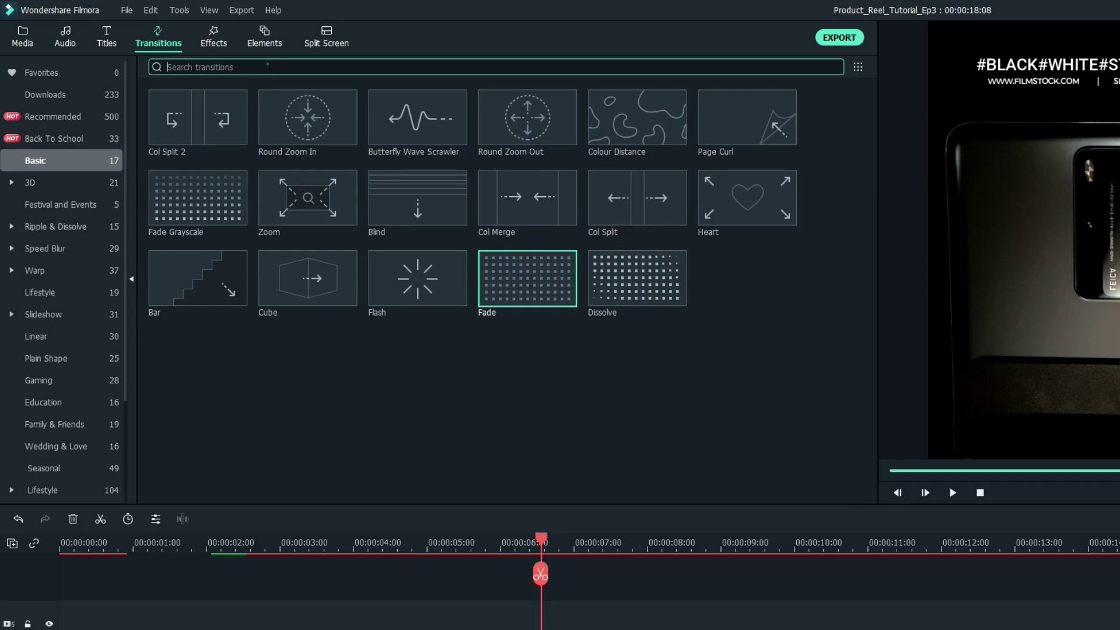
pyautogui.click(172, 51)
pyautogui.write('action')
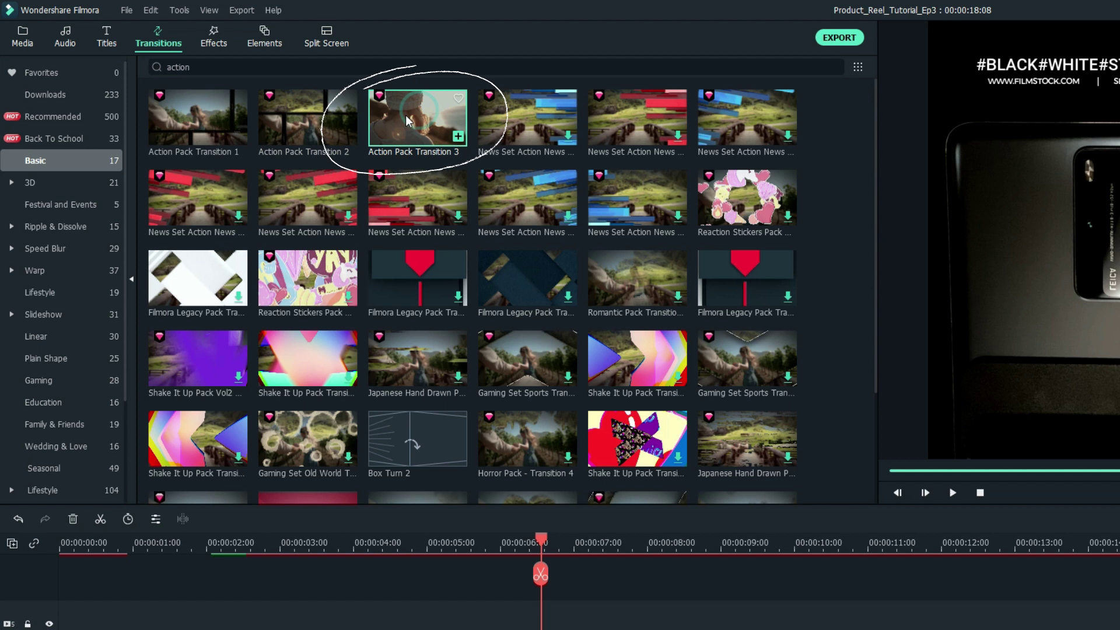
pyautogui.moveTo(405, 114); pyautogui.dragTo(686, 496)
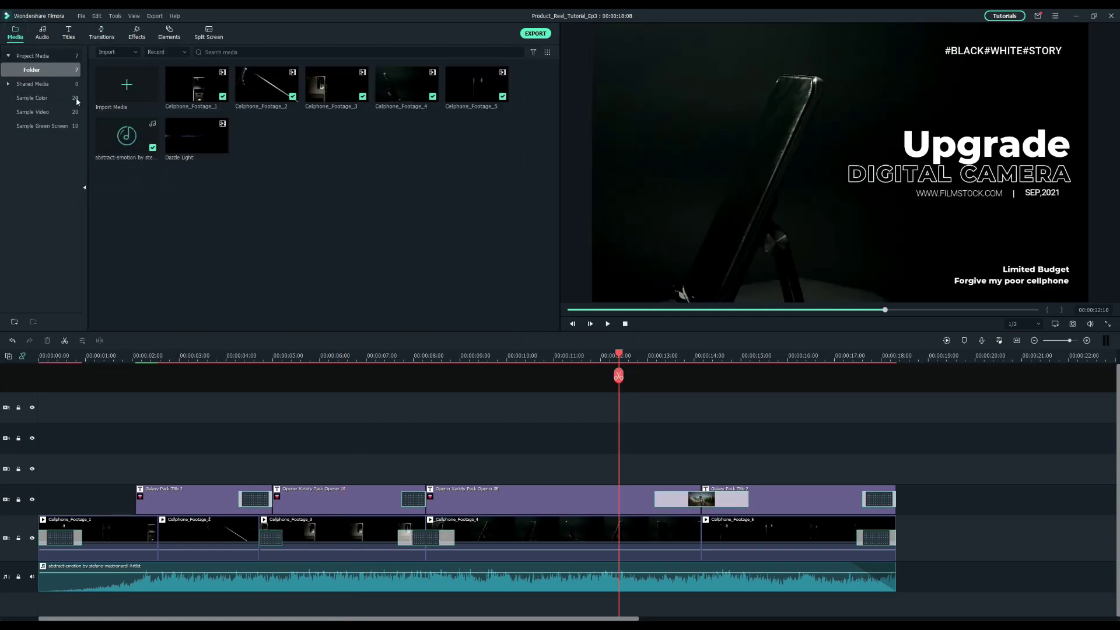
# Place the Dazzle Light clip on the track above the titles starting at 5 s
pyautogui.doubleClick(190, 142)
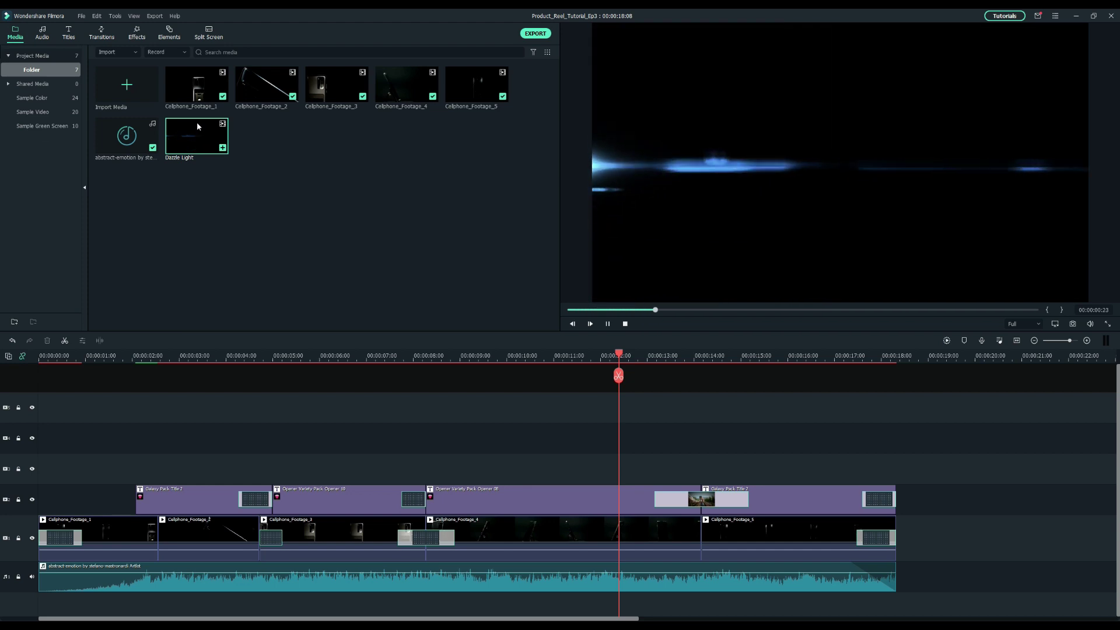
pyautogui.moveTo(194, 139); pyautogui.dragTo(279, 474)
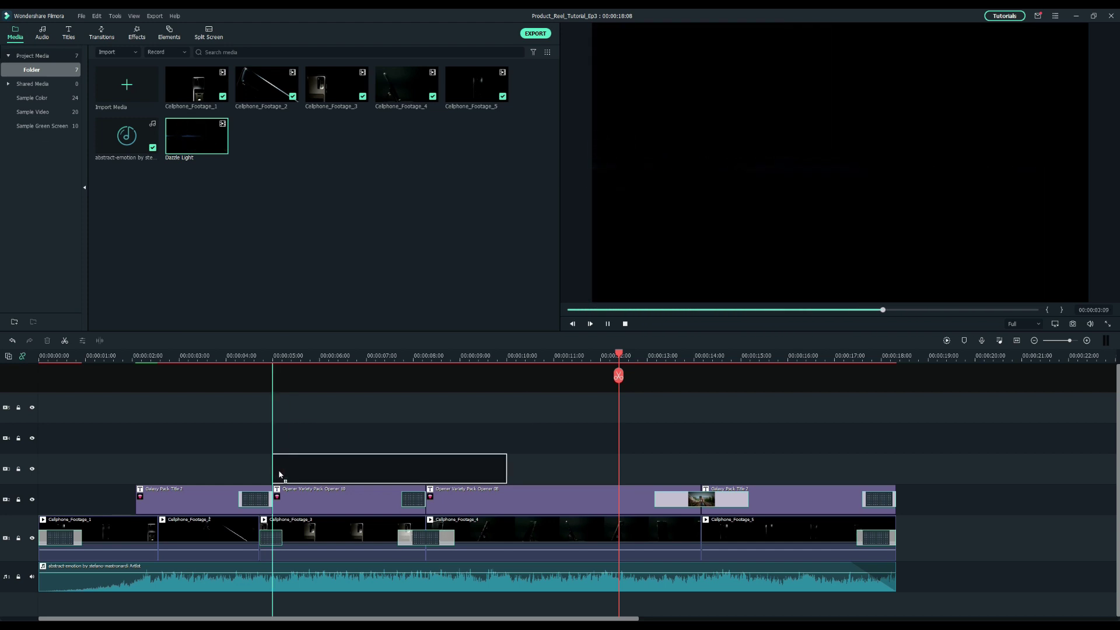
pyautogui.doubleClick(496, 467)
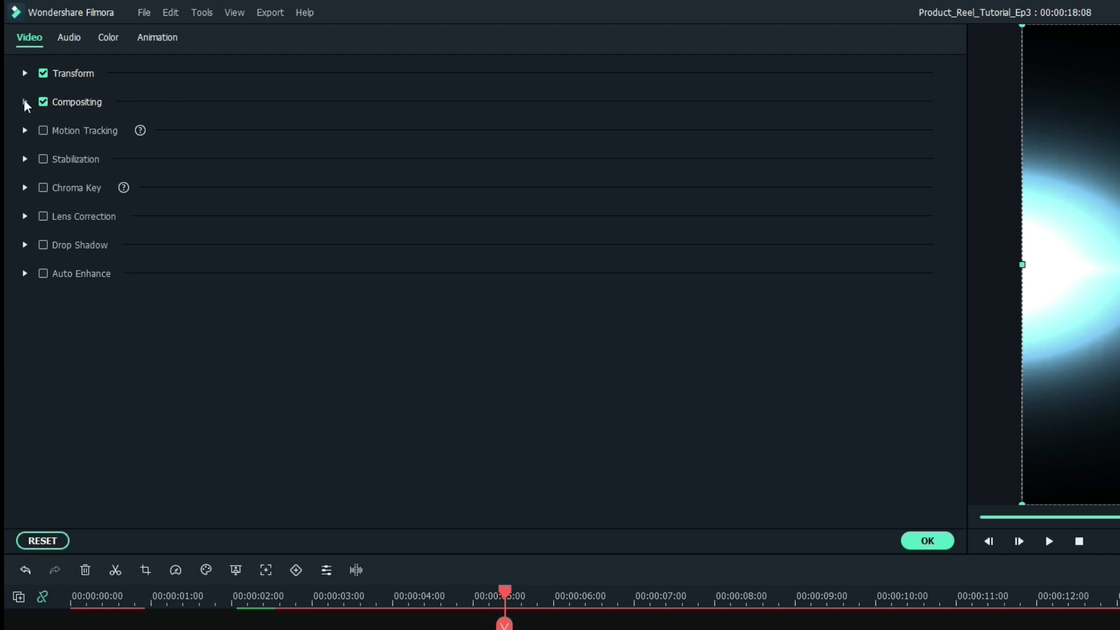
# Give the Dazzle Light overlay Screen blending at about 40% opacity and replay from 4 seconds
pyautogui.click(25, 102)
pyautogui.click(416, 145)
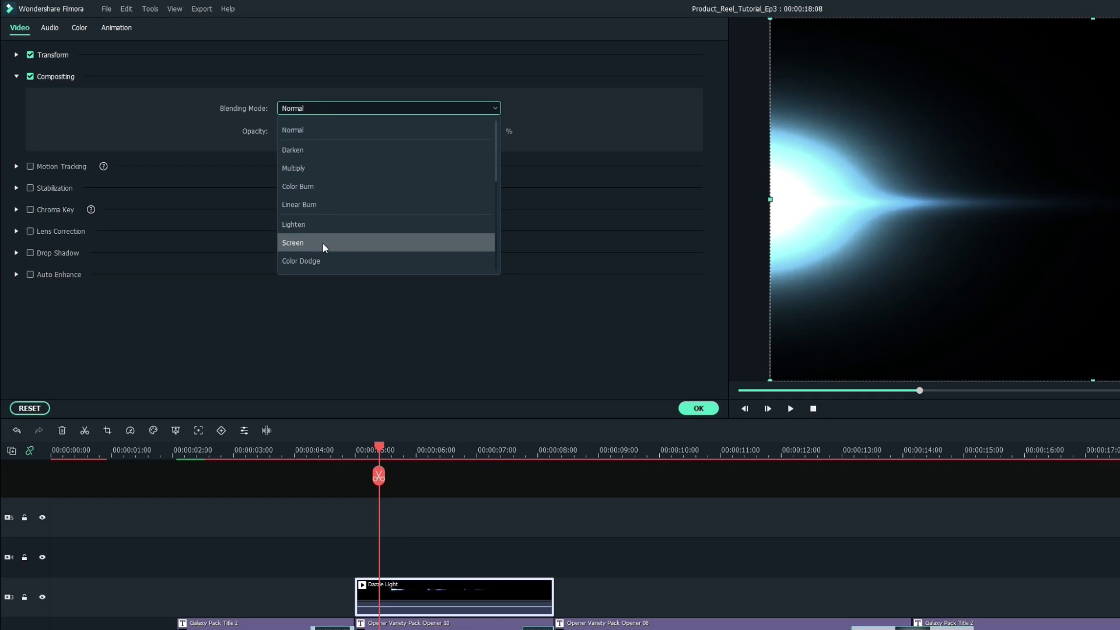
pyautogui.click(432, 322)
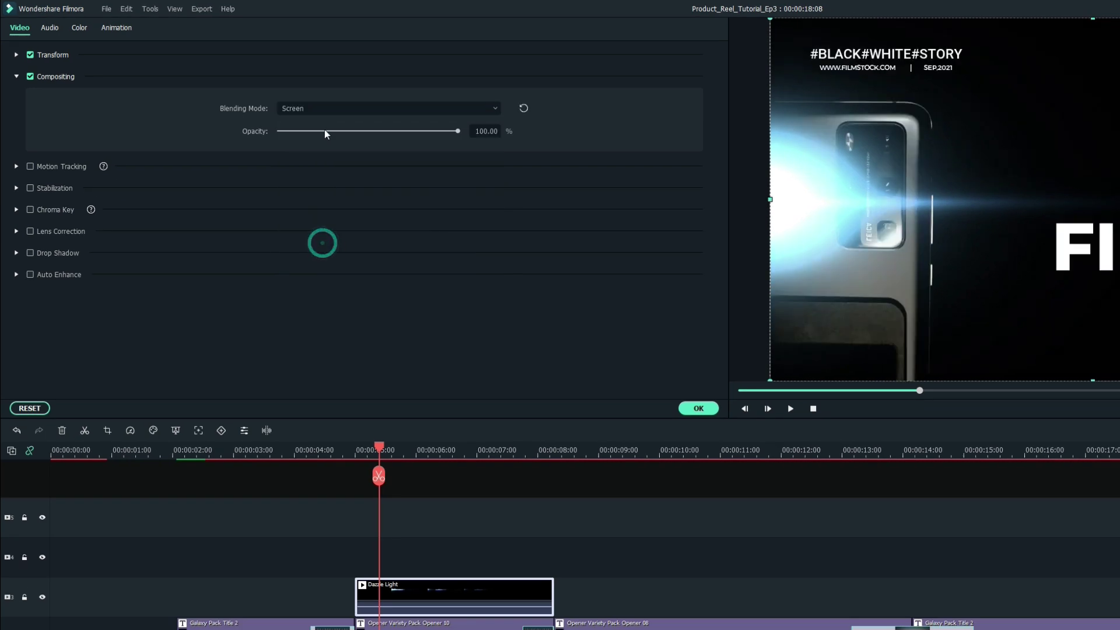
pyautogui.moveTo(459, 131); pyautogui.dragTo(350, 130)
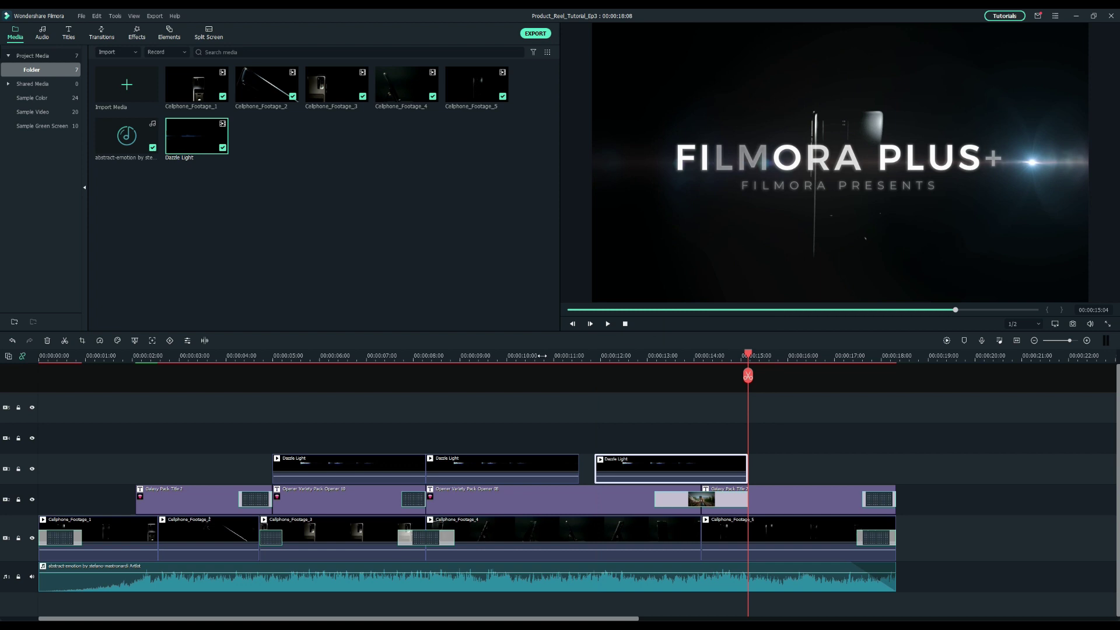
pyautogui.click(530, 355)
pyautogui.click(242, 356)
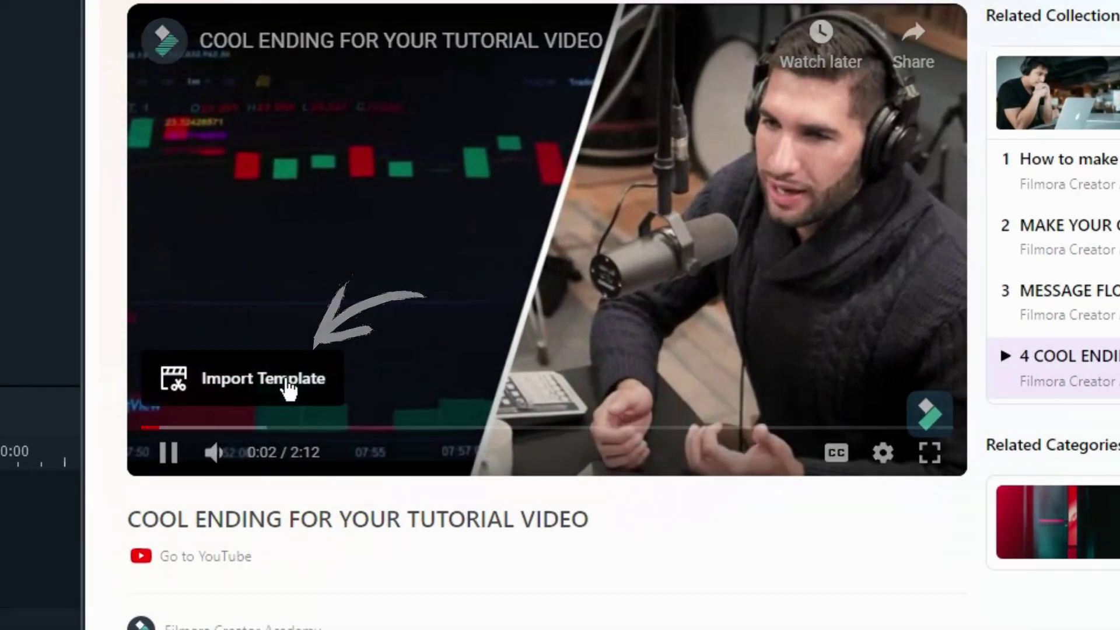
# Import the 'Cool ending for your tutorial video' template as a project and zoom its preview
pyautogui.click(260, 372)
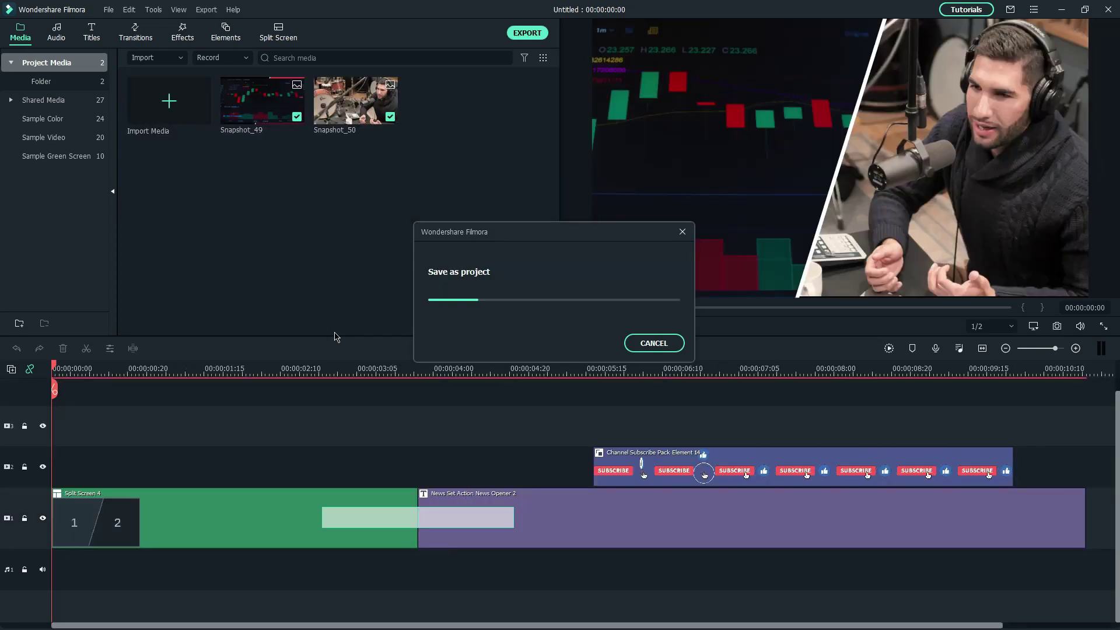
pyautogui.scroll(4, 690, 111)
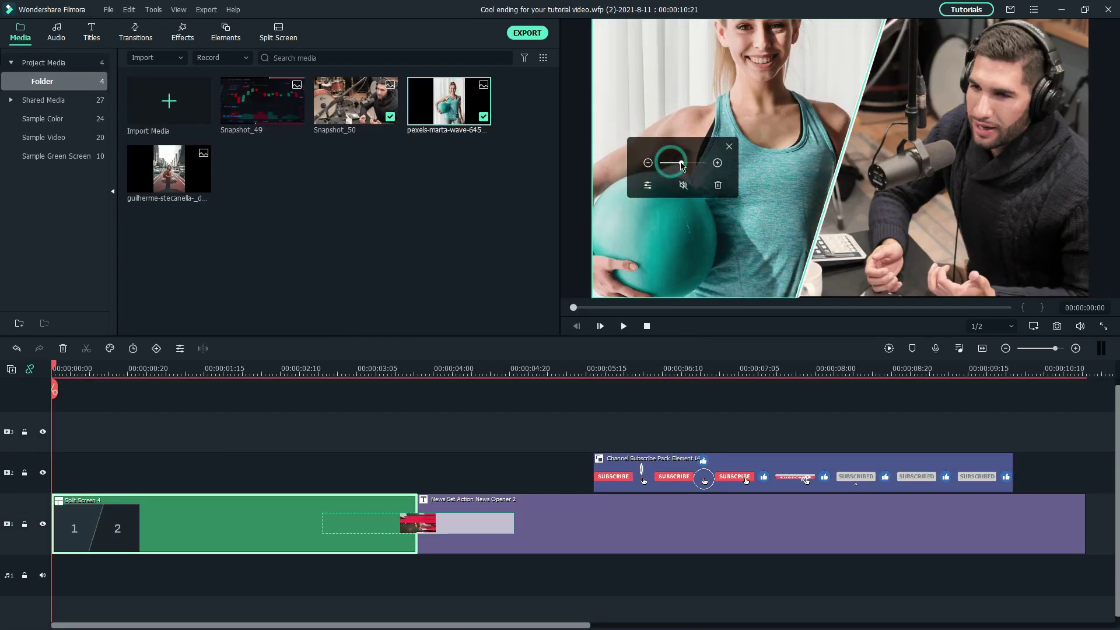
pyautogui.scroll(1, 717, 139)
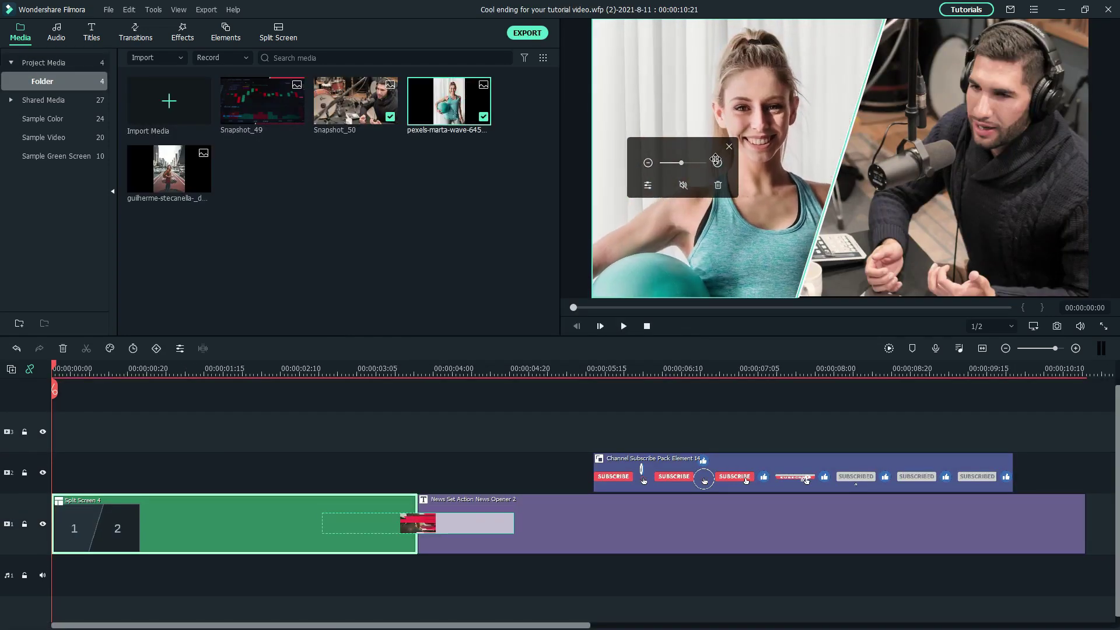